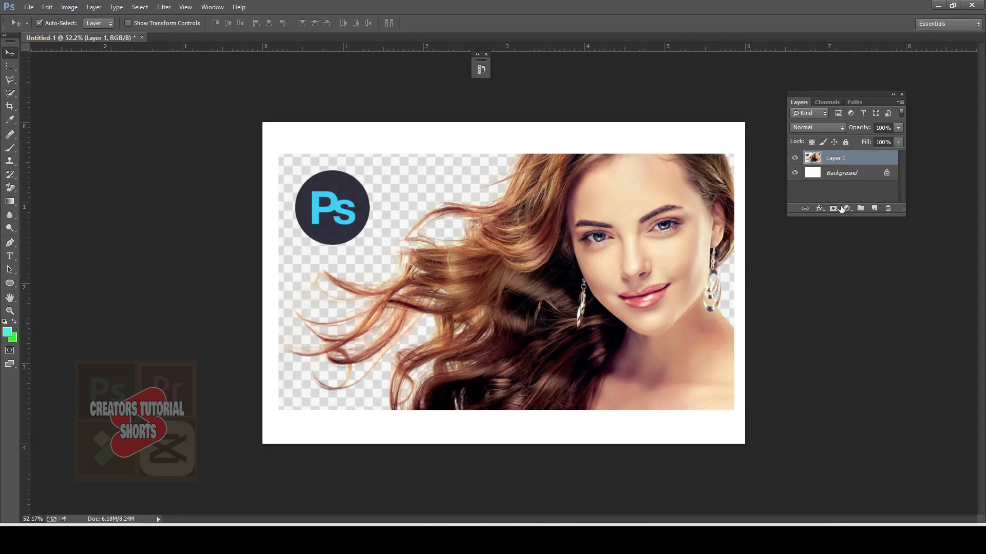
Step: Add a Hue/Saturation adjustment above the portrait with Hue +97, Saturation -1 and Lightness -5, and invert its mask to black
left_click(847, 208)
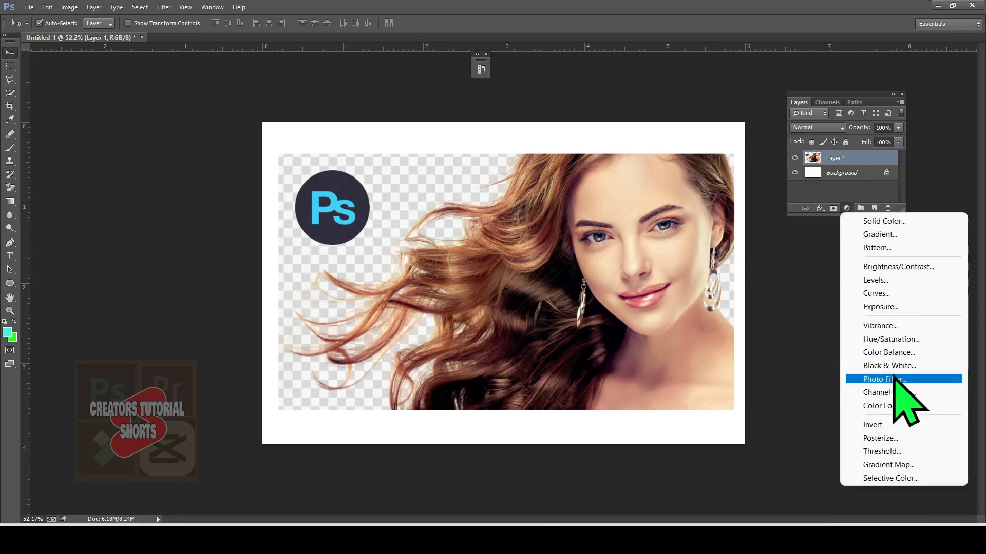
left_click(902, 341)
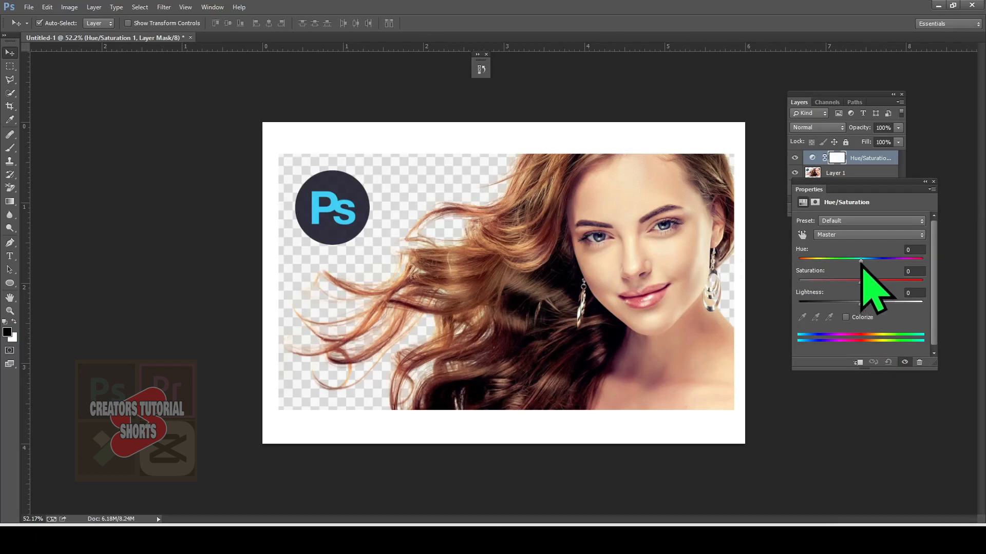
left_click_drag(861, 260, 902, 262)
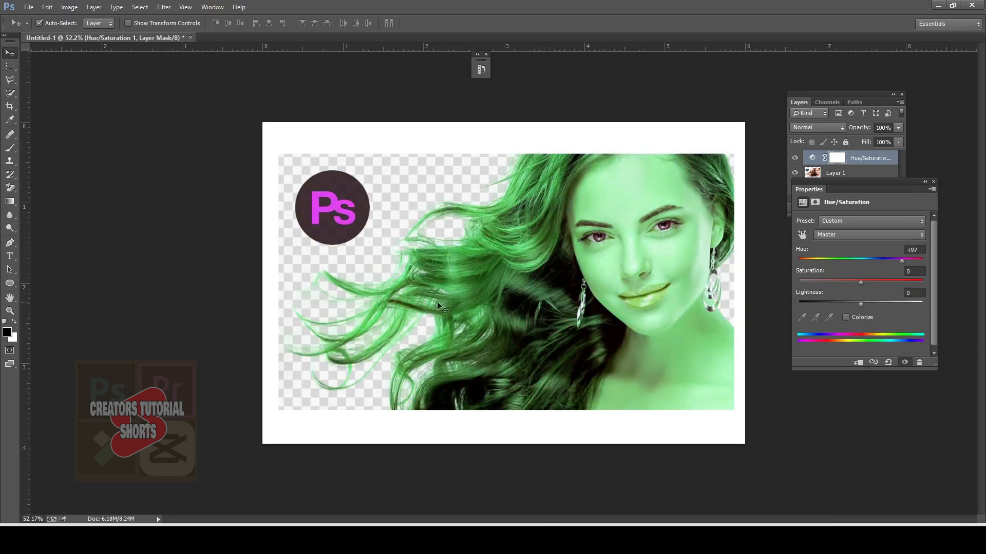
left_click_drag(861, 282, 857, 303)
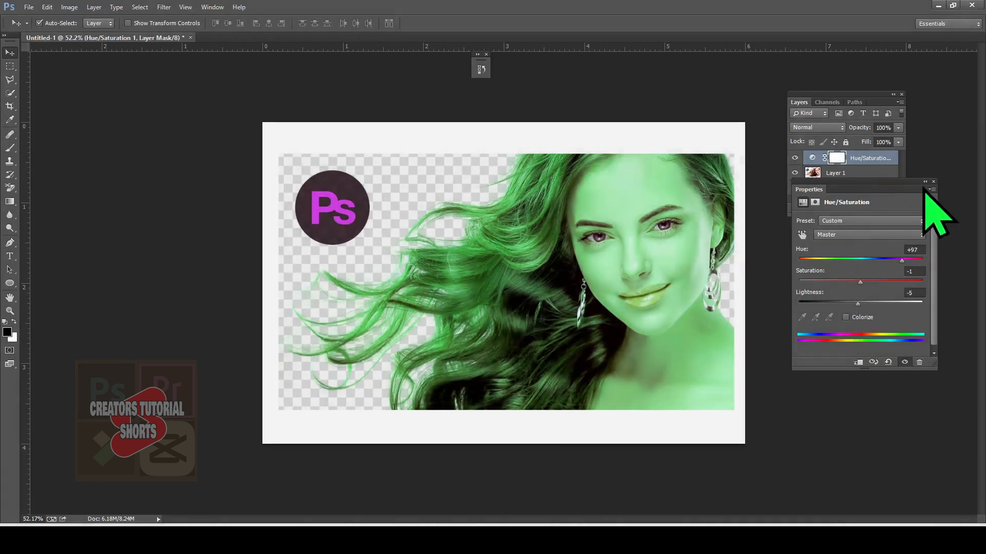
left_click(933, 183)
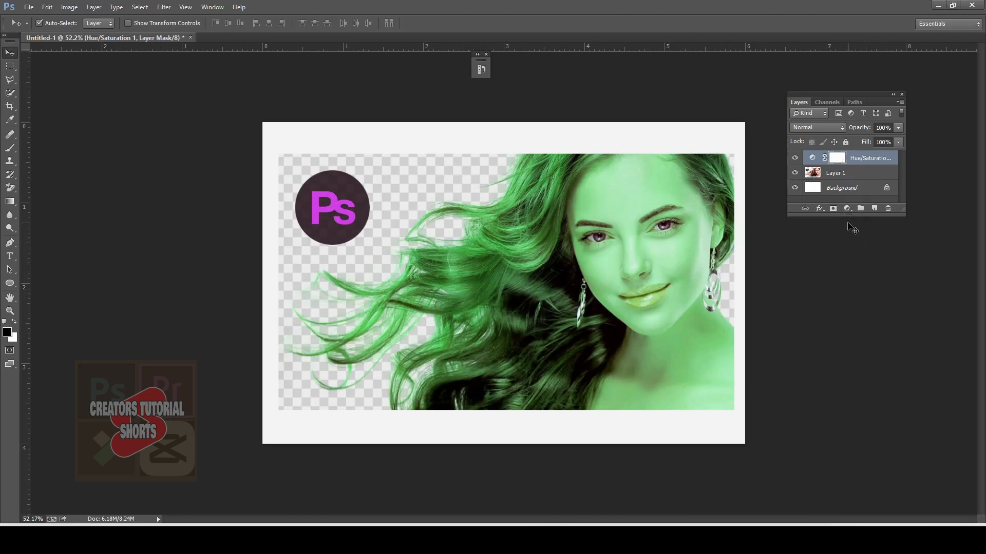
key("ctrl+i")
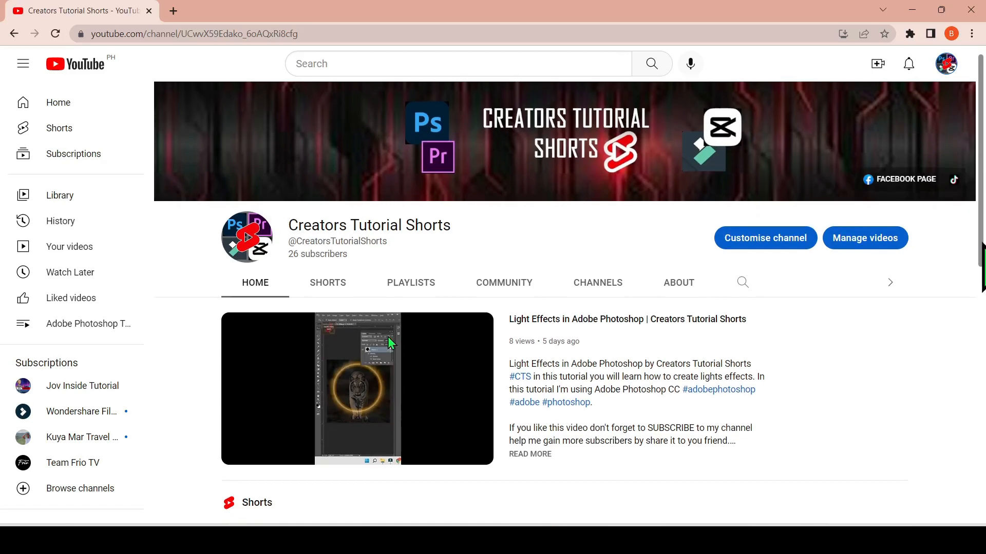
left_click_drag(981, 256, 980, 483)
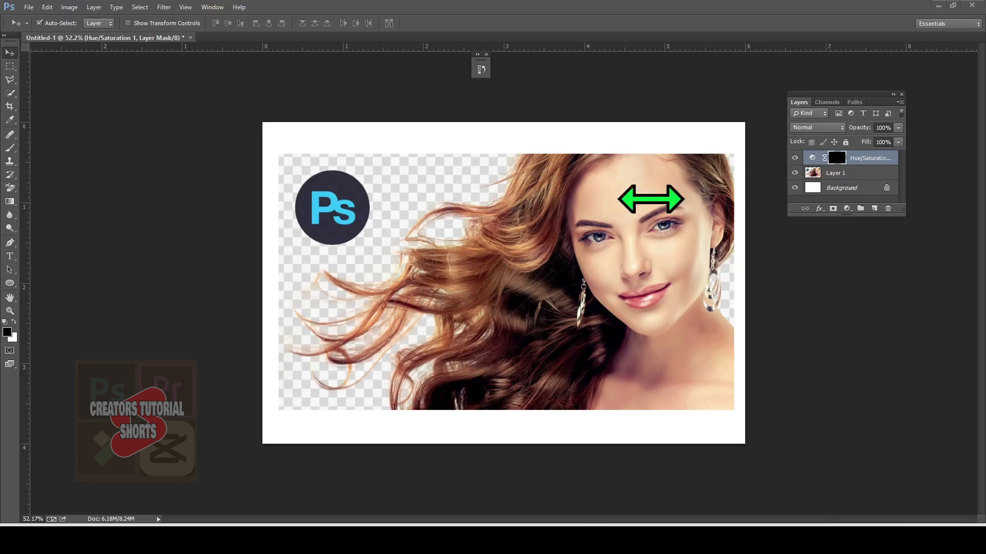
Step: Paint white on the adjustment's mask with an 80 px brush over the outer flowing hair strands to tint them green
left_click(9, 148)
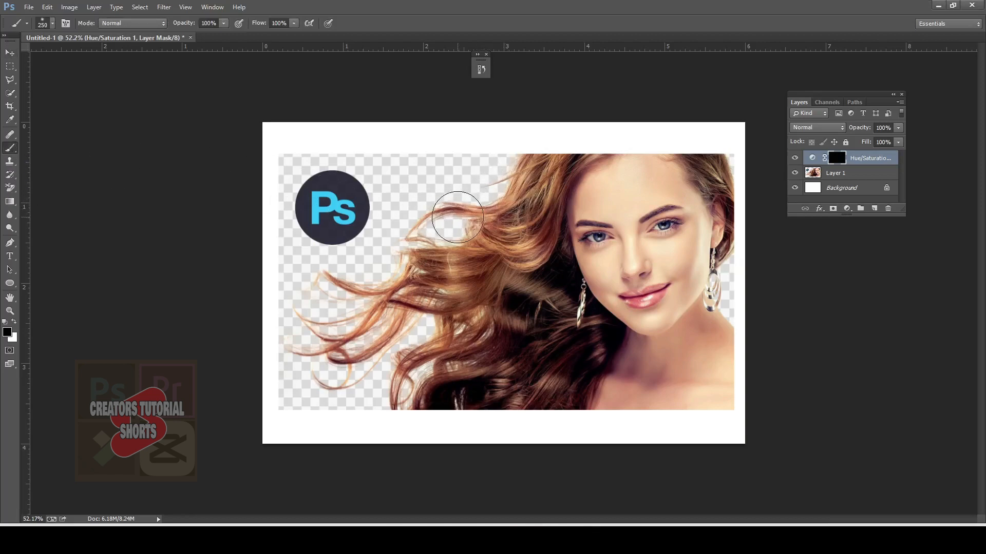
key("bracketleft")
key("bracketleft")
key("bracketleft")
key("bracketleft")
key("bracketleft")
key("bracketleft")
key("bracketleft")
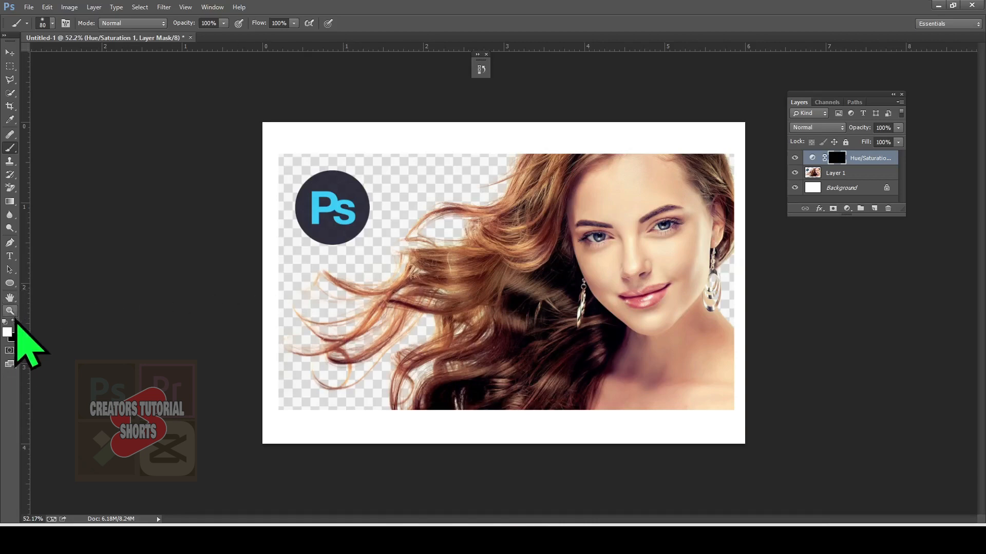
left_click(16, 321)
left_click(15, 322)
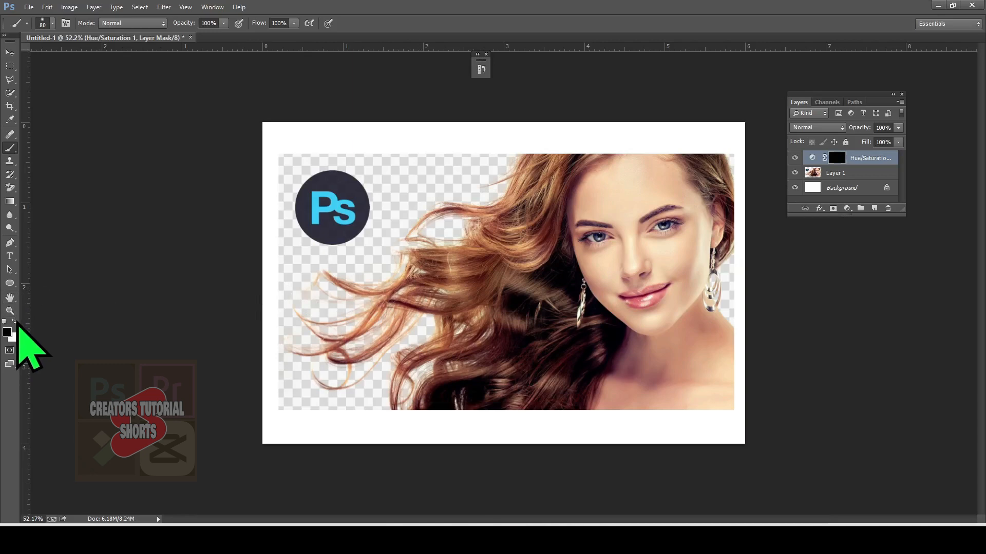
left_click(15, 321)
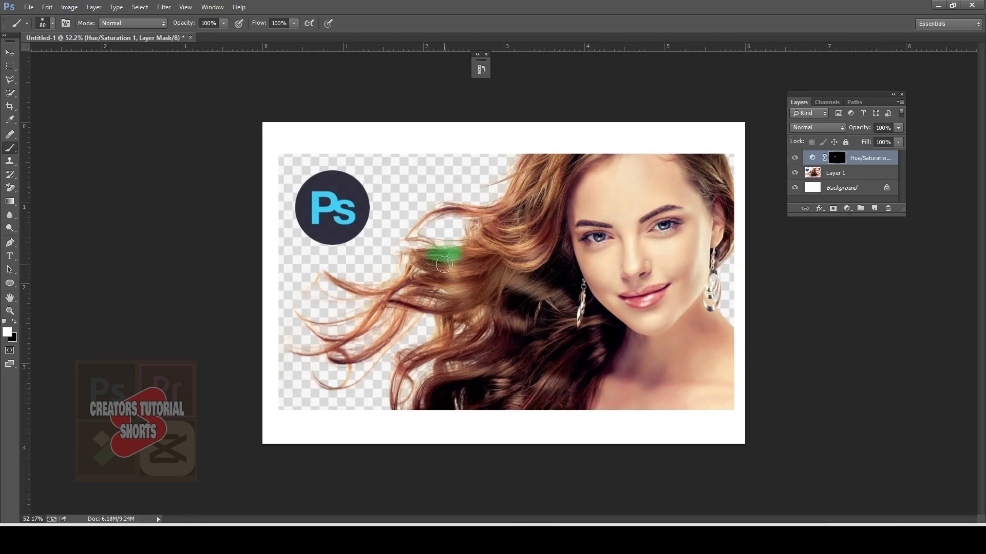
mouse_move(430, 257)
left_mouse_down()
mouse_move(480, 245)
mouse_move(410, 260)
mouse_move(482, 256)
mouse_move(418, 268)
mouse_move(373, 292)
mouse_move(317, 278)
mouse_move(384, 286)
mouse_move(427, 269)
mouse_move(374, 307)
left_mouse_up()
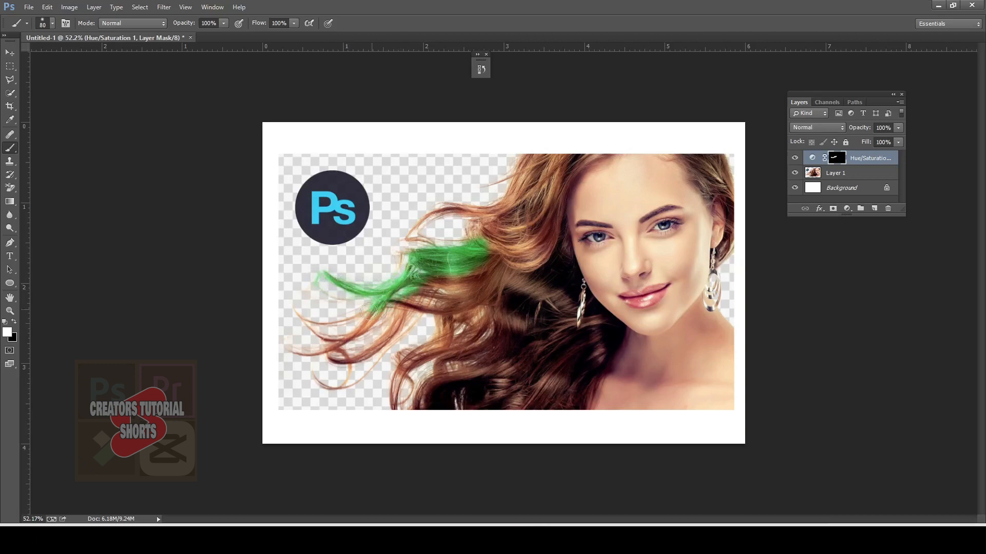
mouse_move(339, 335)
left_mouse_down()
mouse_move(304, 324)
mouse_move(379, 314)
mouse_move(415, 295)
mouse_move(451, 309)
left_mouse_up()
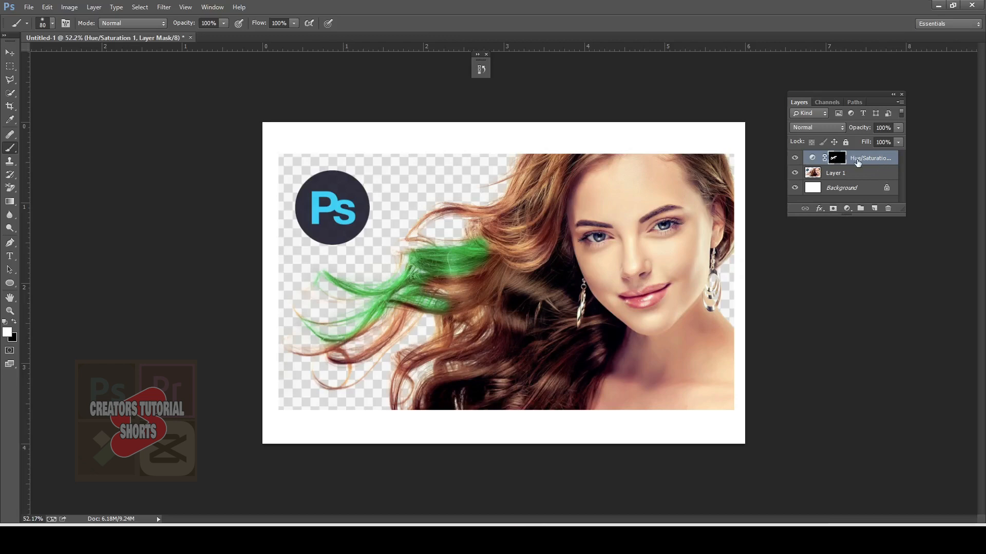
Step: Set the green Hue/Saturation layer's blend mode to Color
left_click(838, 128)
left_click(838, 129)
left_click(826, 129)
left_click(824, 131)
scroll(823, 131, "down", 13)
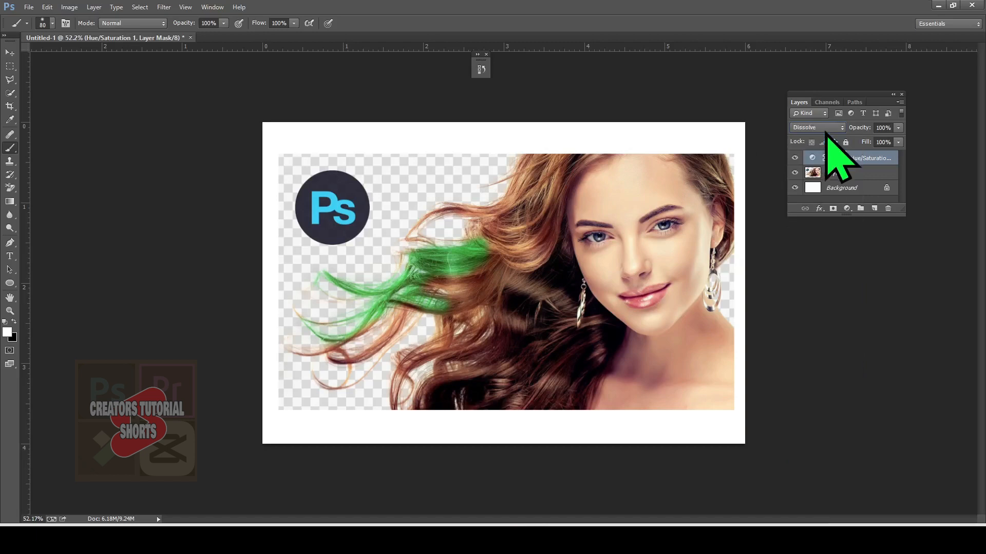
scroll(825, 132, "down", 7)
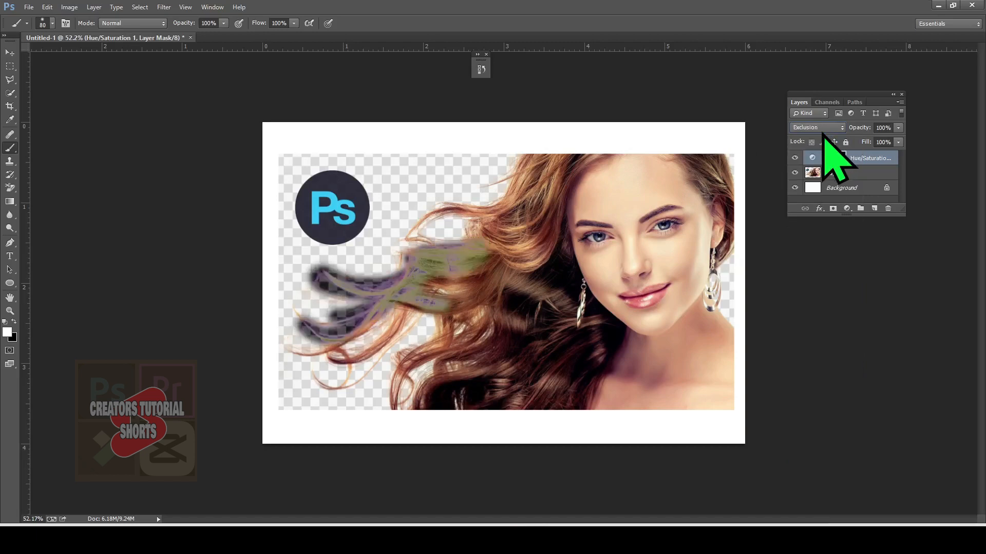
scroll(822, 134, "down", 3)
scroll(821, 132, "down", 2)
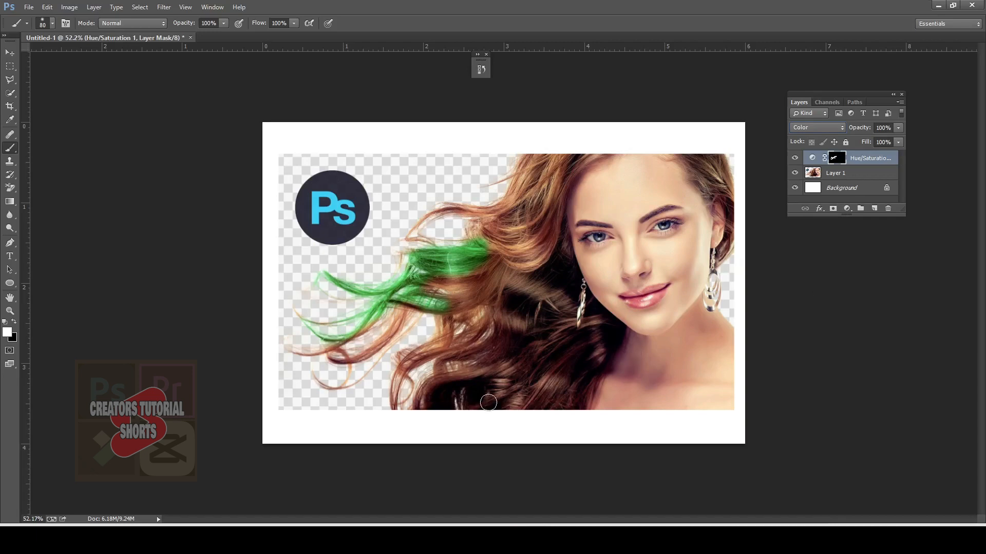
Step: Extend the green tint inward over the middle hair strands, then switch the foreground to black and enlarge the brush to 250 px
mouse_move(452, 306)
left_mouse_down()
mouse_move(485, 287)
mouse_move(431, 295)
mouse_move(481, 286)
left_mouse_up()
key("x")
key("bracketright")
key("bracketright")
key("bracketright")
key("bracketright")
key("bracketright")
key("bracketright")
key("bracketright")
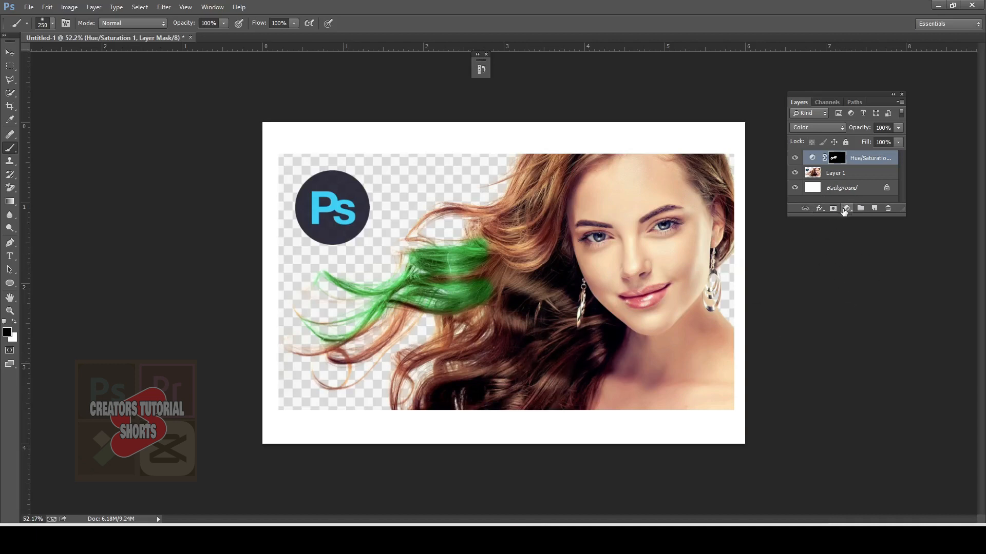
Step: Add a second Hue/Saturation adjustment with Hue -89 and invert its mask to black
left_click(845, 210)
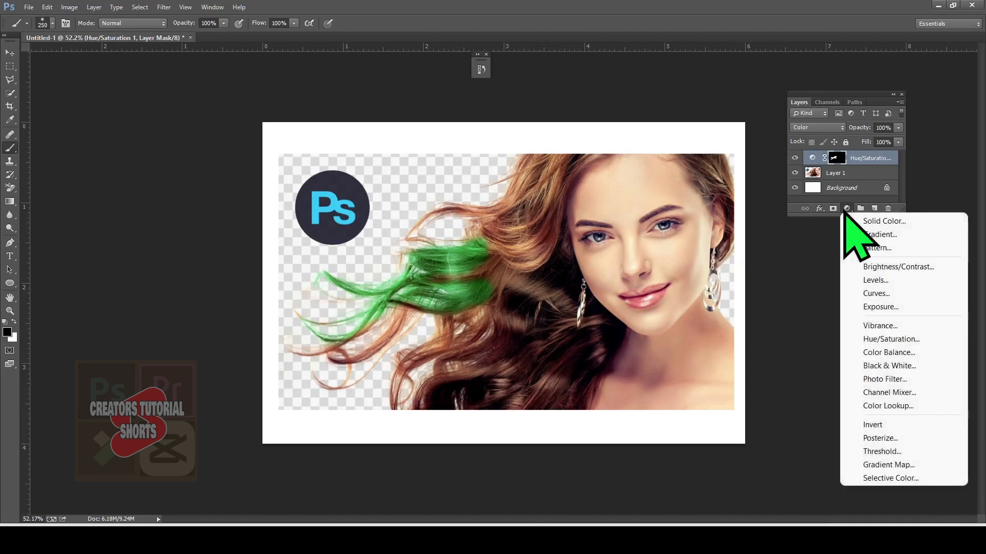
left_click(907, 339)
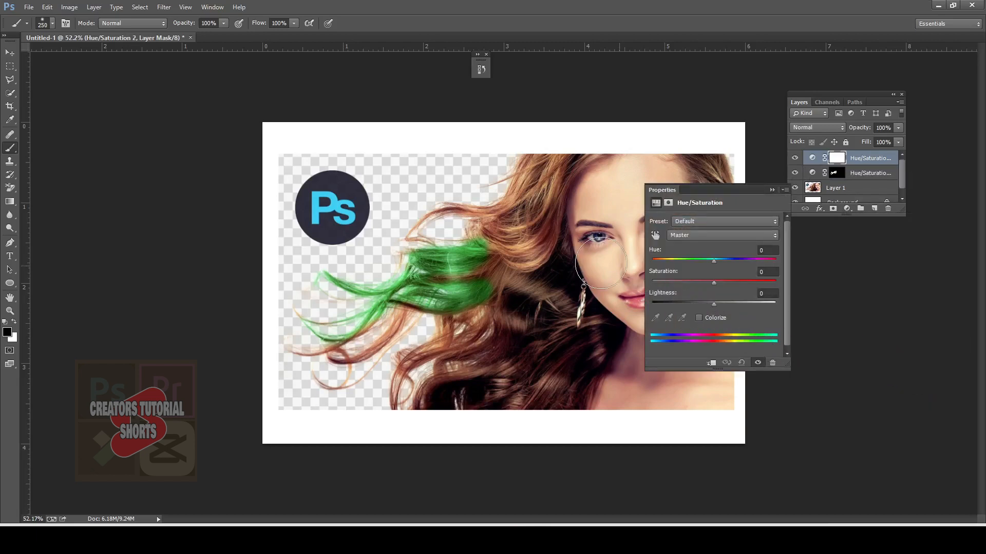
left_click_drag(712, 261, 676, 261)
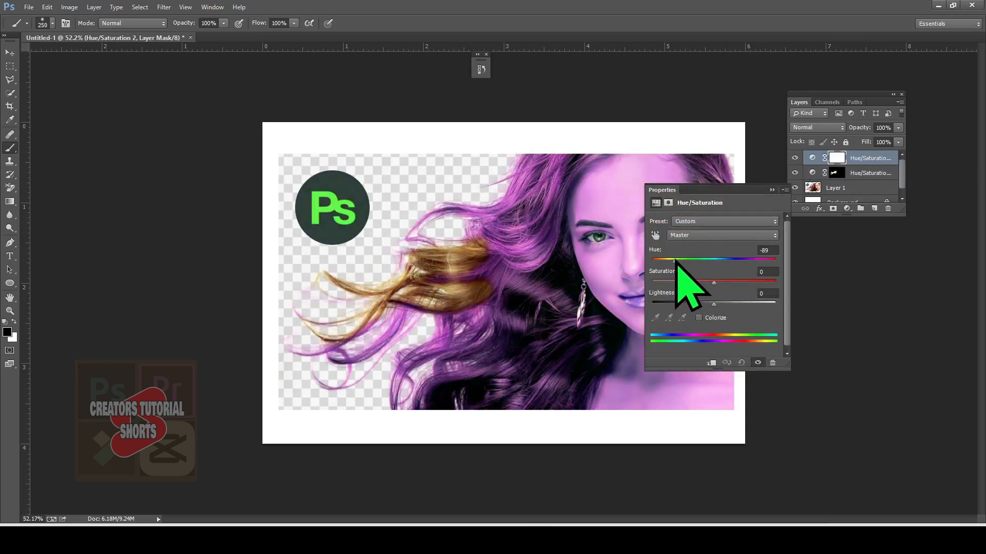
left_click(836, 158)
key("ctrl+i")
Step: Paint the lower hair strands purple through the second adjustment's mask with a white 125 px brush, and set its blend mode to Color
key("bracketleft")
key("bracketleft")
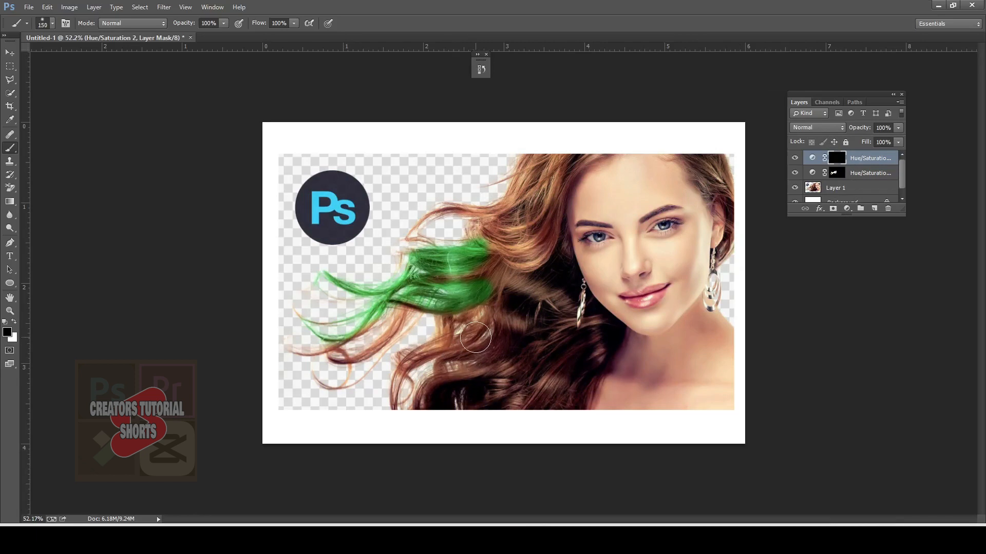
left_click(13, 321)
key("bracketleft")
key("bracketleft")
mouse_move(489, 336)
left_mouse_down()
mouse_move(389, 393)
mouse_move(482, 378)
left_mouse_up()
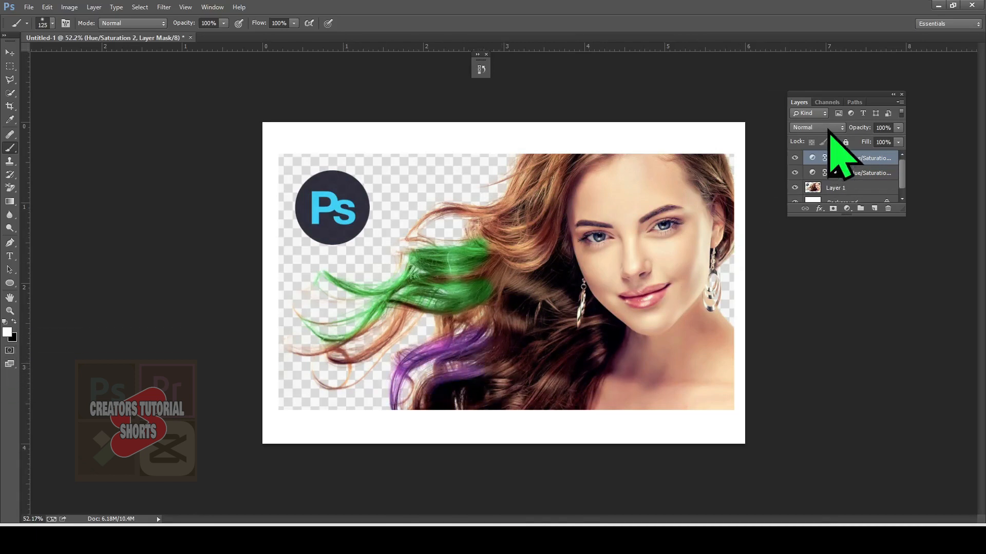
left_click(827, 128)
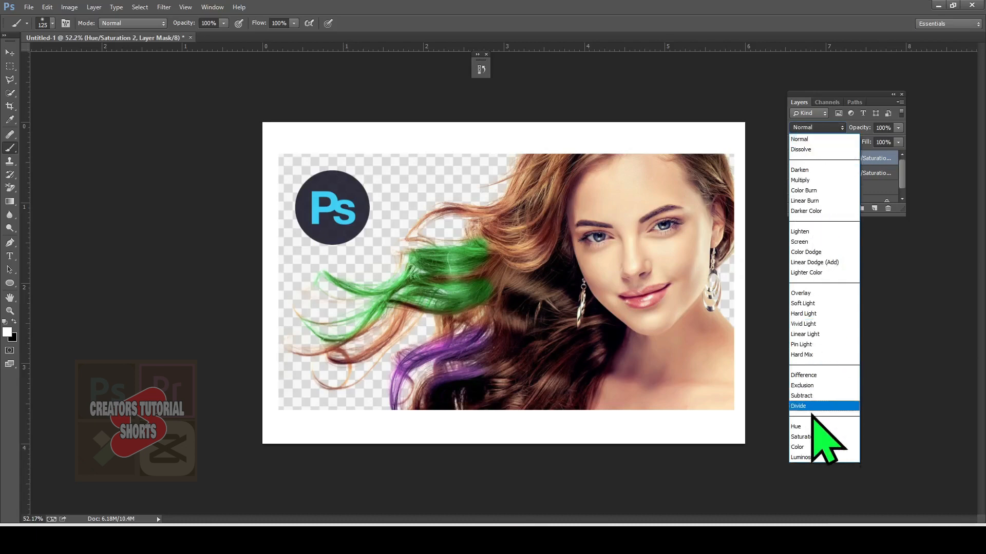
left_click(797, 447)
Step: Add a third Hue/Saturation adjustment with Hue -139 and invert its mask to black
left_click(846, 208)
left_click(893, 339)
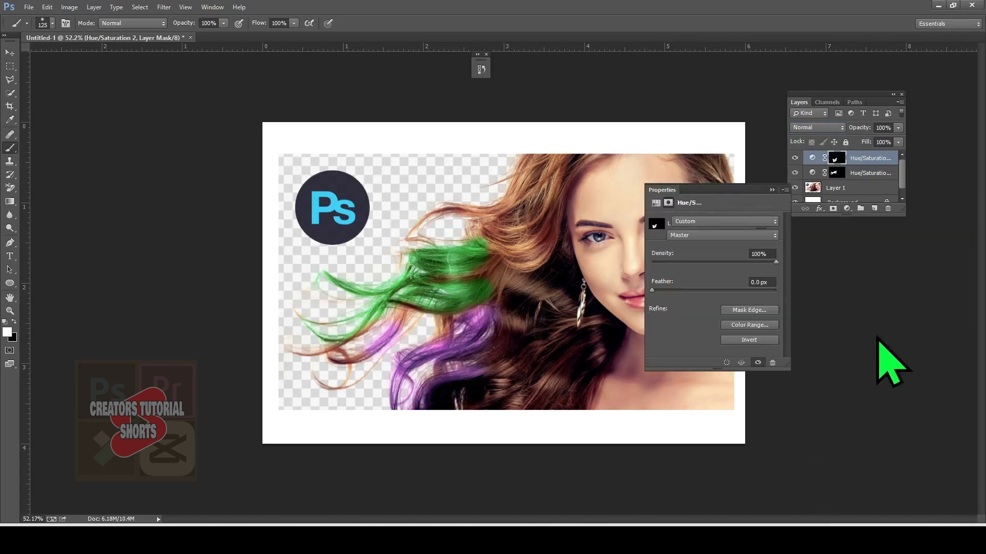
left_click_drag(712, 259, 676, 260)
left_click_drag(656, 260, 663, 263)
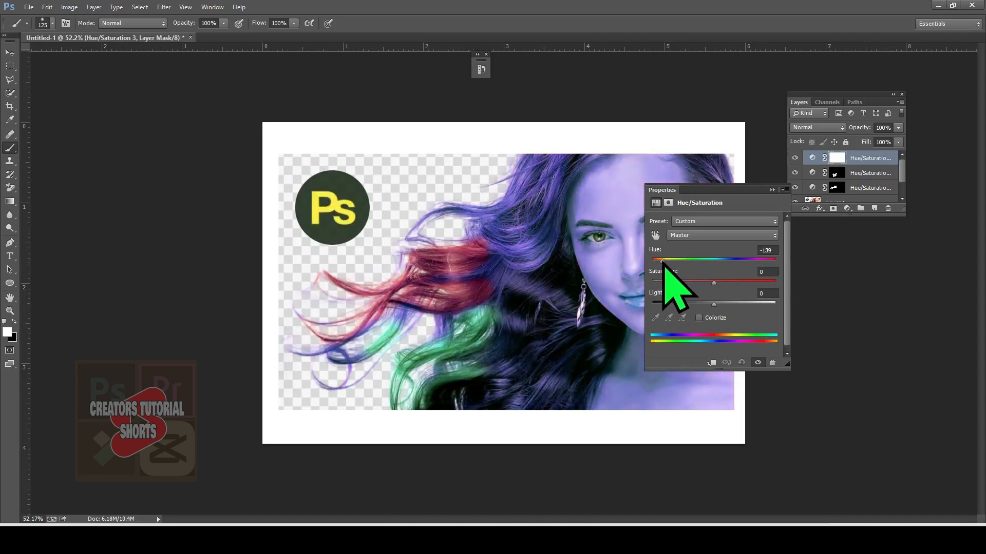
left_click(772, 189)
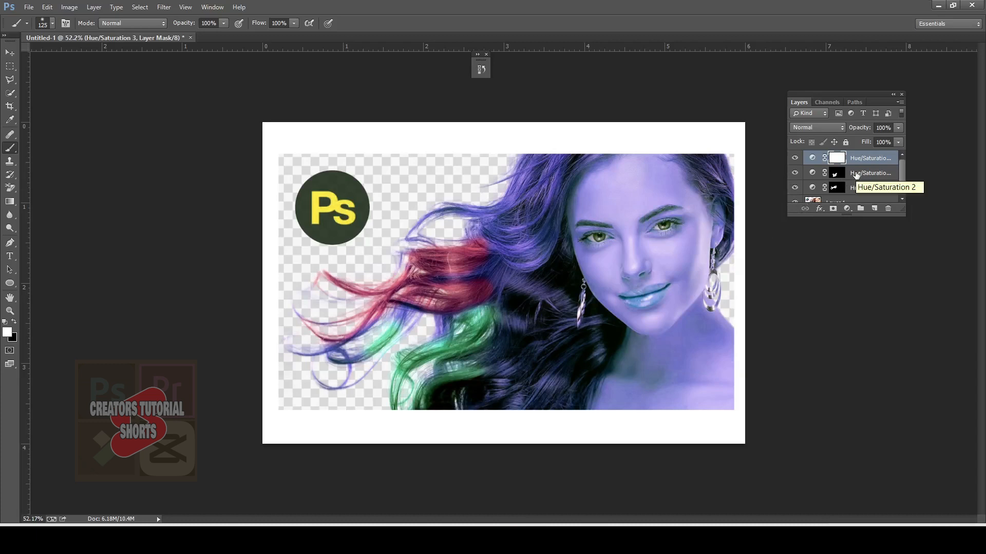
key("ctrl+i")
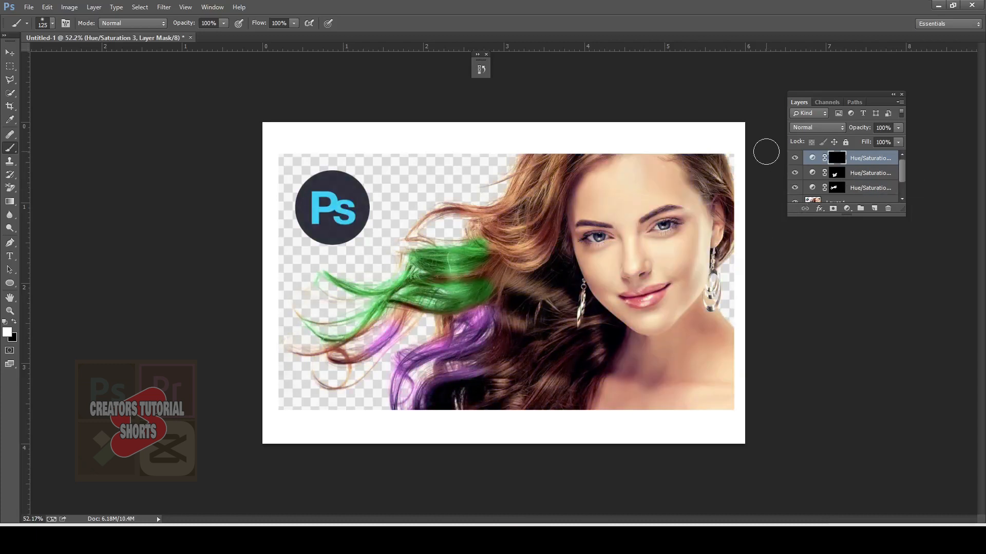
Step: Paint the upper hair strands and the hair beside the ear blue through the third adjustment's mask, with its blend mode set to Color
mouse_move(552, 169)
left_mouse_down()
mouse_move(529, 215)
mouse_move(542, 190)
mouse_move(496, 207)
mouse_move(535, 166)
mouse_move(517, 184)
left_mouse_up()
mouse_move(547, 255)
left_mouse_down()
mouse_move(526, 238)
mouse_move(555, 307)
left_mouse_up()
left_click(826, 127)
left_click(799, 421)
left_click_drag(490, 213, 426, 218)
left_click_drag(728, 161, 737, 175)
Step: Group the three Hue/Saturation adjustment layers and enlarge the layer list
left_click(884, 186)
left_click(879, 159, "shift")
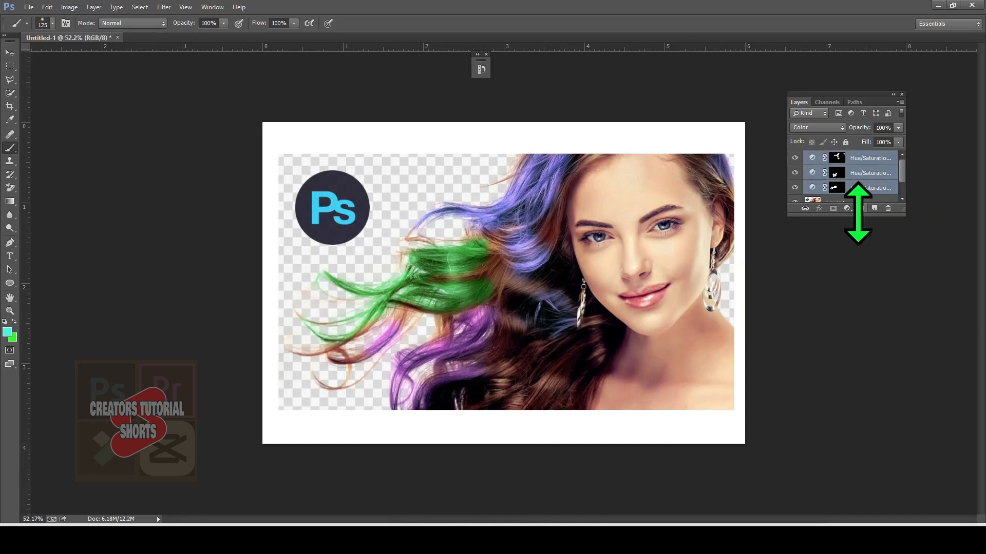
left_click(861, 209)
left_click(806, 158)
left_click_drag(857, 215, 860, 301)
left_click(859, 172)
key("ctrl+z")
key("ctrl+g")
left_click(846, 295)
left_click(877, 114)
left_click(711, 362)
left_click(822, 173)
left_click(822, 157)
left_click_drag(713, 248, 766, 249)
left_click(772, 190)
left_click(820, 158)
left_click(794, 159)
key("Delete")
left_click(827, 129)
left_click(823, 158)
left_click(825, 129)
left_click(823, 142)
scroll(830, 128, "down", 20)
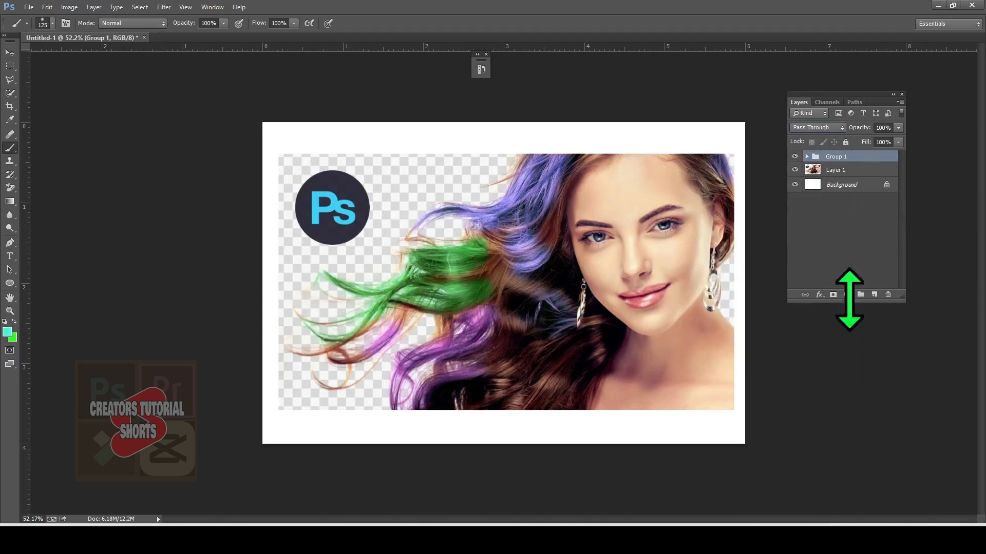
Step: Add an Exposure adjustment above the group with Exposure -3.69 and invert its mask to black
left_click(846, 294)
left_click(884, 116)
left_click_drag(713, 249, 679, 248)
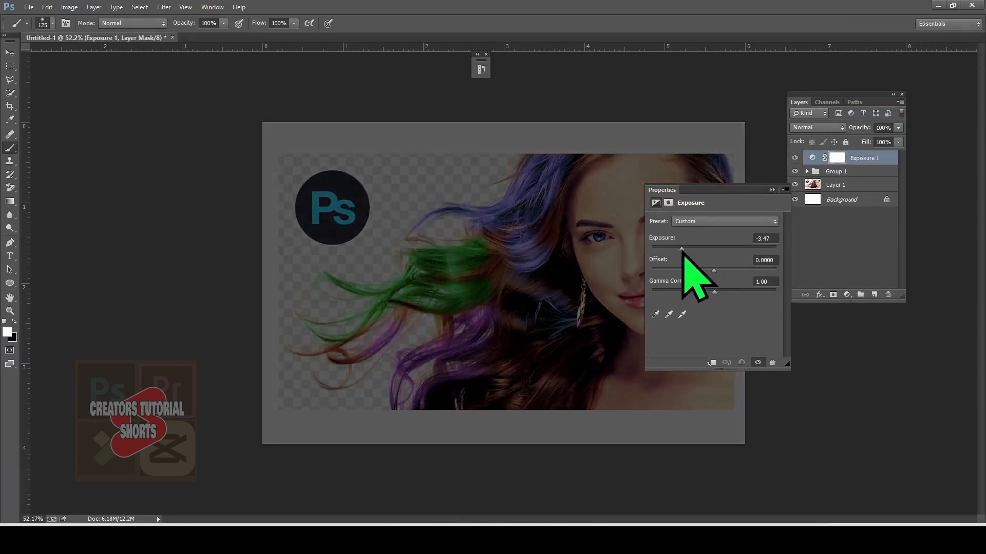
left_click(772, 190)
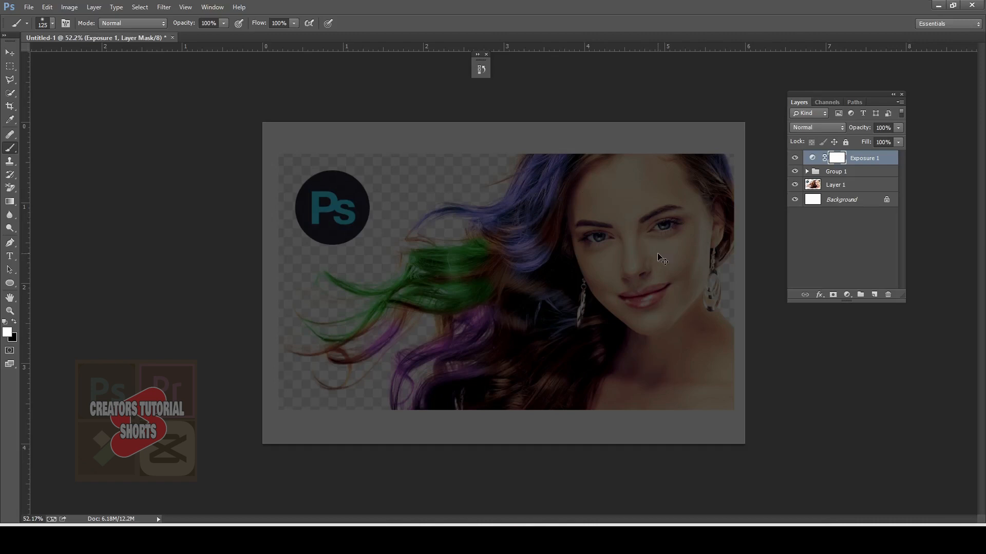
key("ctrl+i")
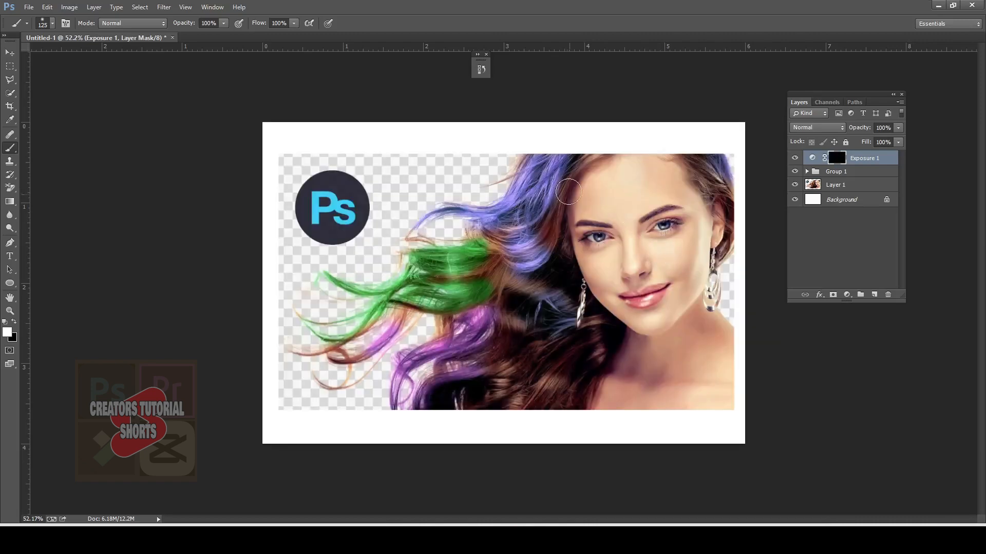
Step: Paint the Exposure mask white over the upper blue strands and set the adjustment's blend mode to Overlay
mouse_move(542, 164)
left_mouse_down()
mouse_move(494, 211)
mouse_move(552, 169)
mouse_move(508, 204)
mouse_move(432, 215)
mouse_move(505, 195)
mouse_move(543, 155)
left_mouse_up()
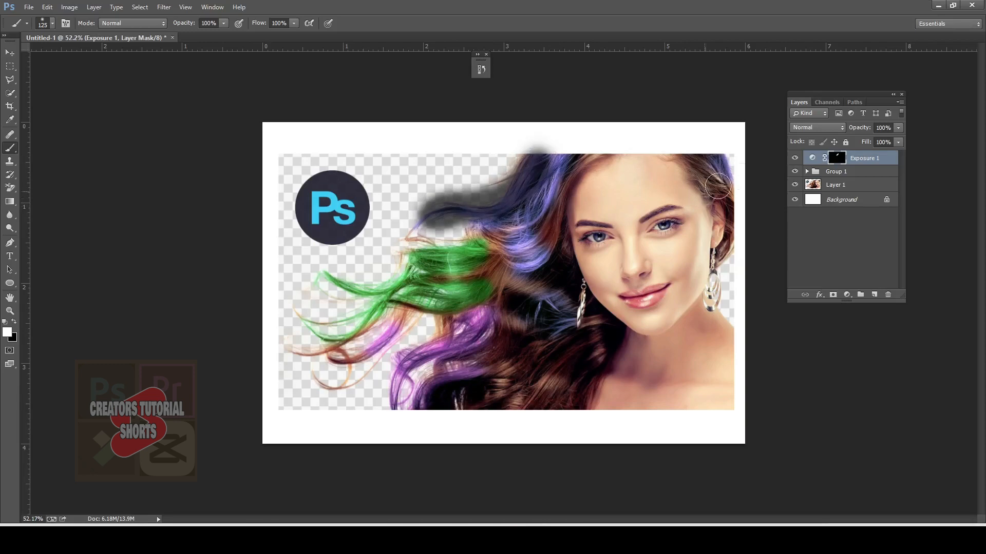
left_click(823, 128)
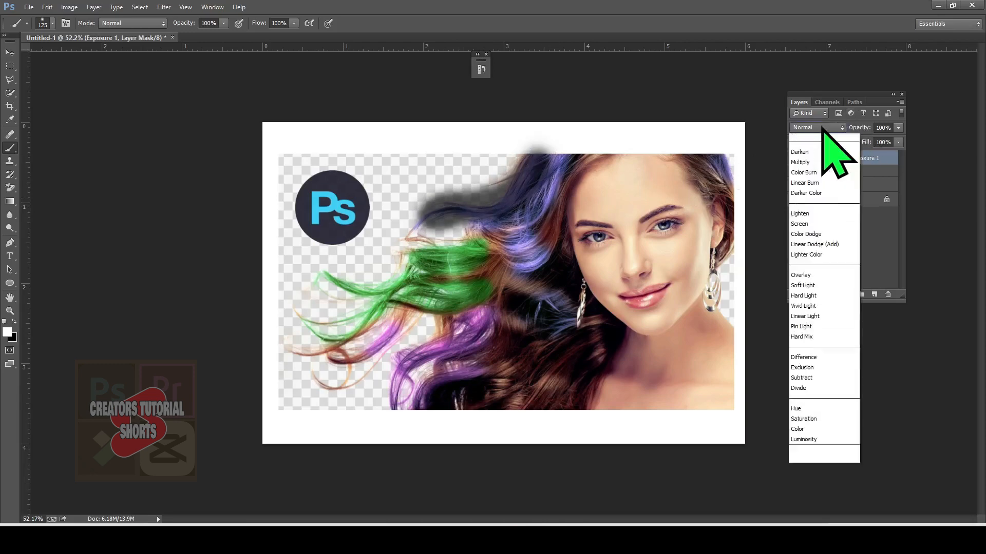
left_click(823, 128)
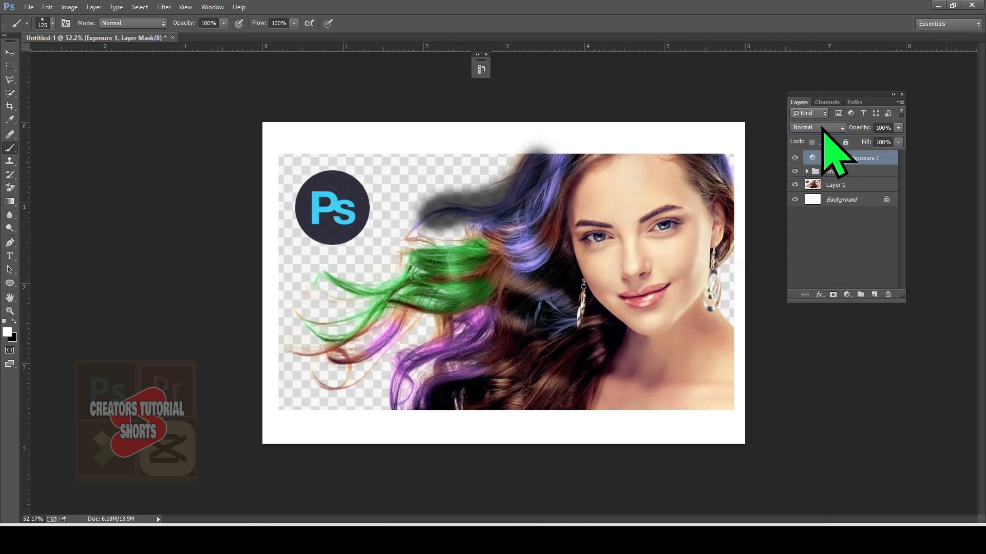
key("Down")
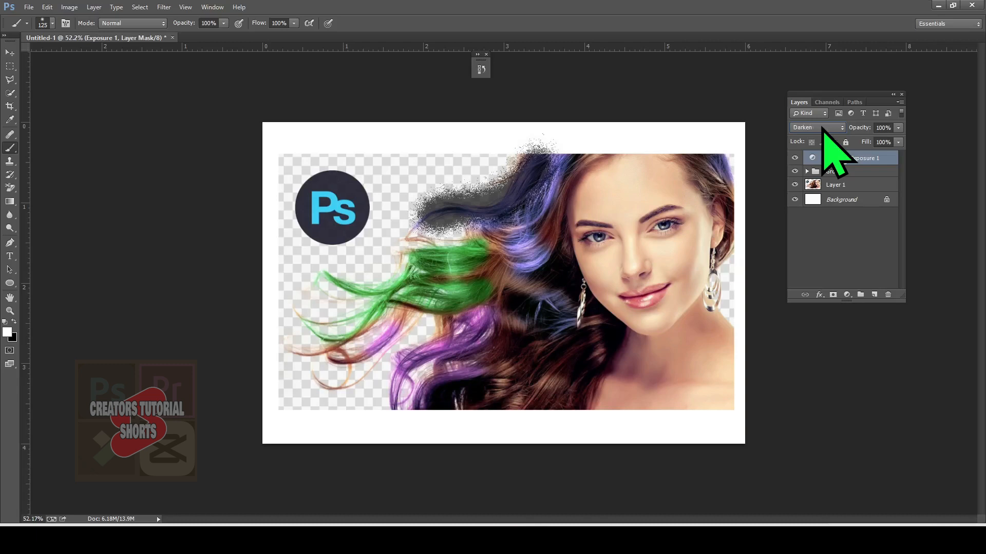
key("Down")
key("Down")
key("Down")
key("Down")
key("Down")
key("Down")
key("Down")
key("Down")
key("Down")
key("Down")
key("Down")
key("Down")
key("Down")
key("Down")
key("Down")
key("Down")
key("Down")
key("Down")
key("Down")
key("Down")
key("Down")
key("Down")
key("Down")
key("Down")
left_click(815, 126)
left_click(816, 290)
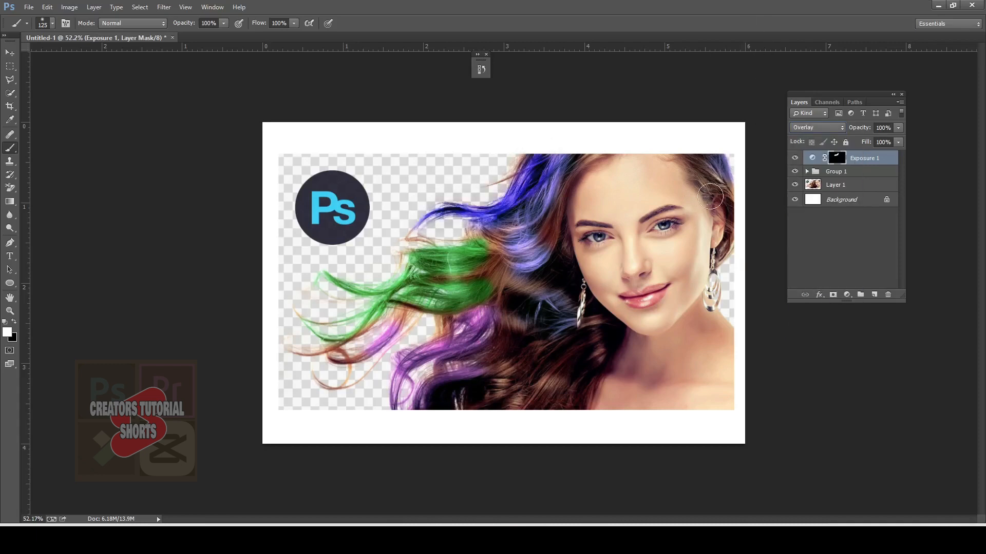
Step: Paint the Exposure mask white over the blue, green and purple strands and, with a size 80 brush, the hair beside the ear
mouse_move(553, 159)
left_mouse_down()
mouse_move(515, 216)
mouse_move(528, 229)
mouse_move(544, 205)
mouse_move(512, 269)
mouse_move(491, 249)
mouse_move(552, 175)
mouse_move(474, 257)
mouse_move(319, 276)
mouse_move(302, 322)
mouse_move(395, 302)
mouse_move(595, 295)
mouse_move(481, 365)
mouse_move(393, 374)
mouse_move(468, 349)
mouse_move(415, 414)
left_mouse_up()
key("bracketleft")
key("bracketleft")
key("bracketleft")
left_click_drag(717, 157, 731, 181)
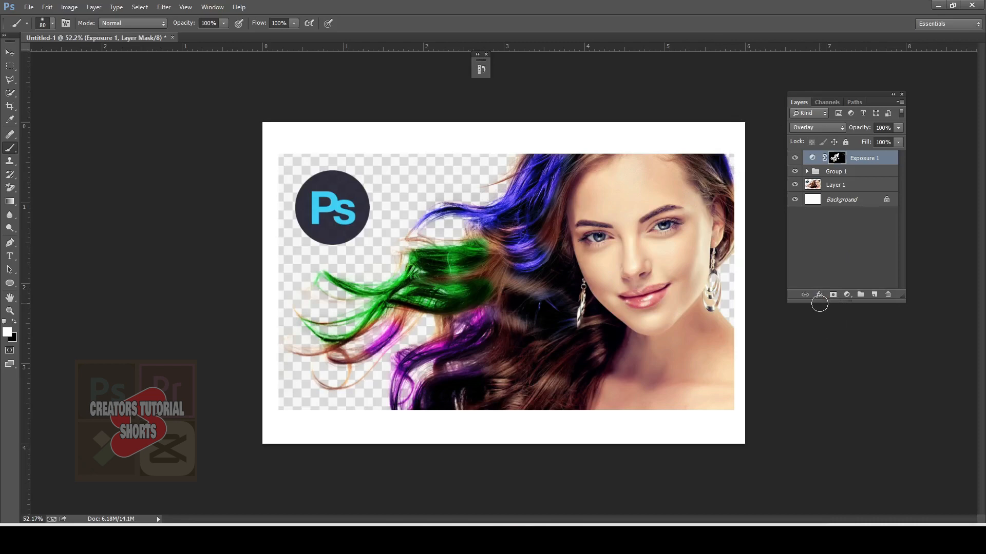
Step: Add a second Exposure adjustment above the first with Exposure +3.31 and invert its mask to black
left_click(846, 295)
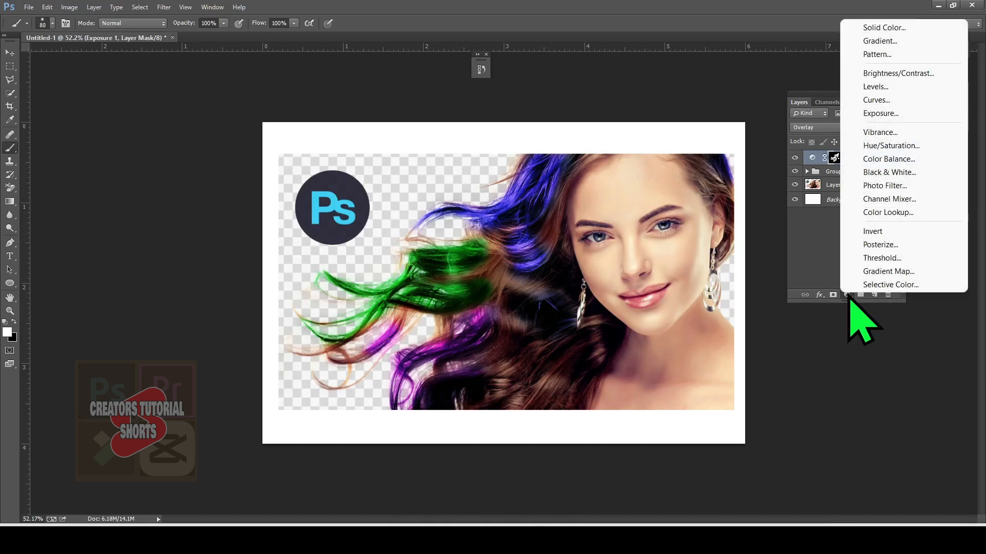
left_click(902, 115)
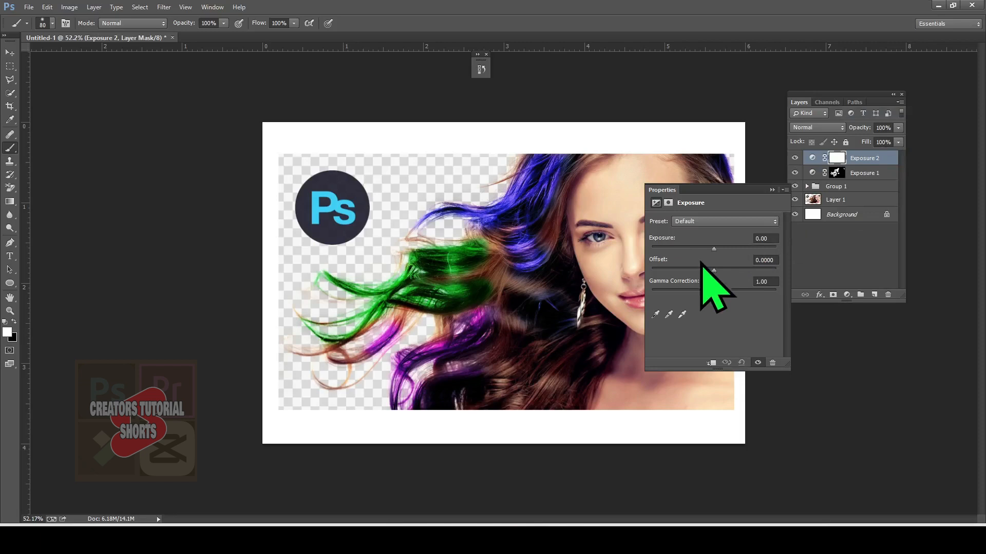
left_click_drag(714, 249, 746, 249)
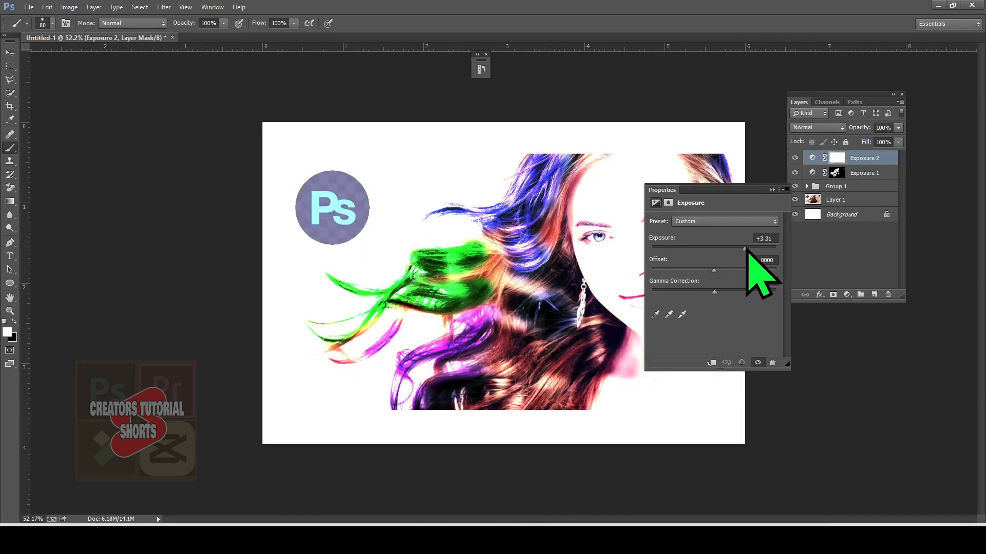
left_click(771, 190)
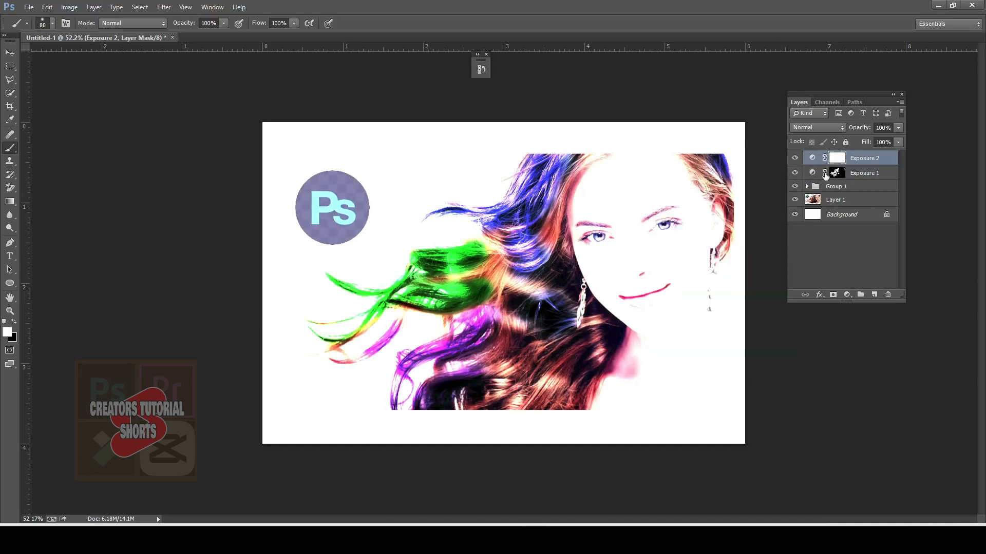
key("ctrl+i")
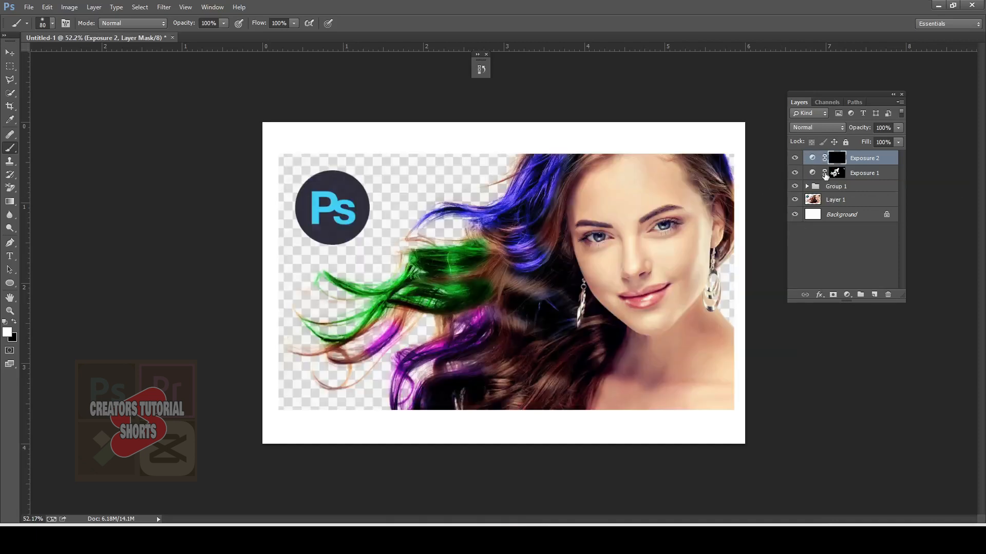
Step: Paint the second Exposure mask white over the upper blue strands and set the adjustment's blend mode to Soft Light
left_click(837, 131)
left_click(838, 131)
left_click(828, 128)
left_click(811, 134)
left_click_drag(532, 177, 507, 210)
left_click(830, 128)
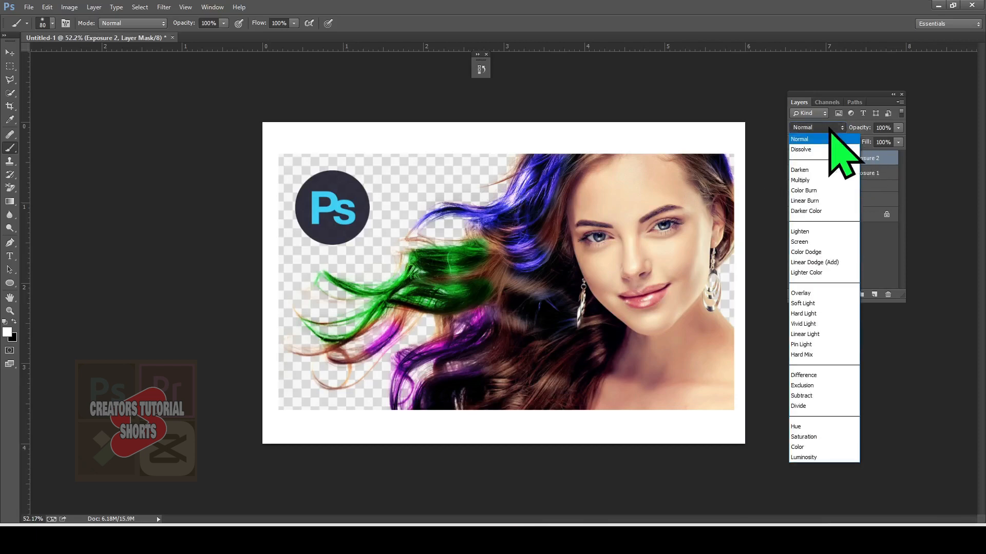
left_click(829, 129)
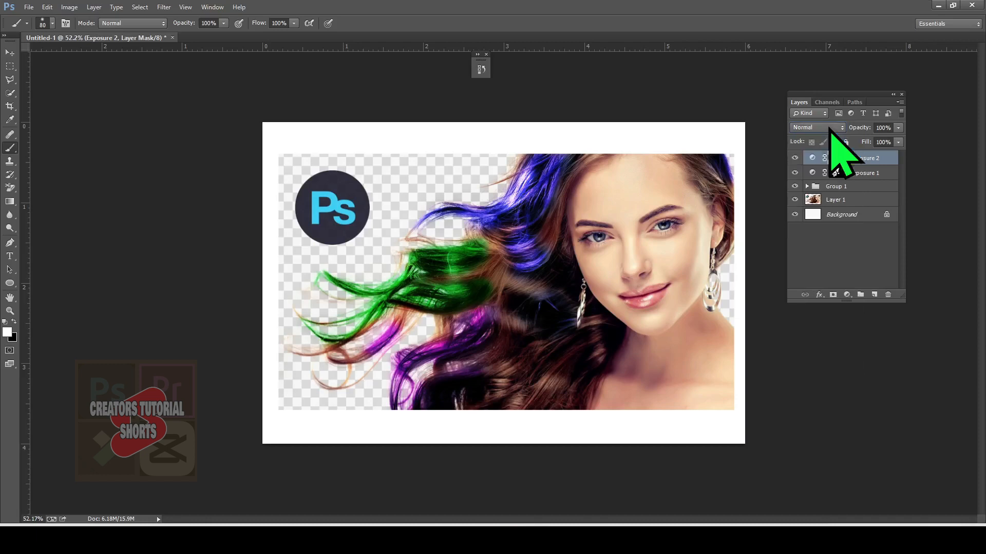
key("Down")
key("Down")
key("Down")
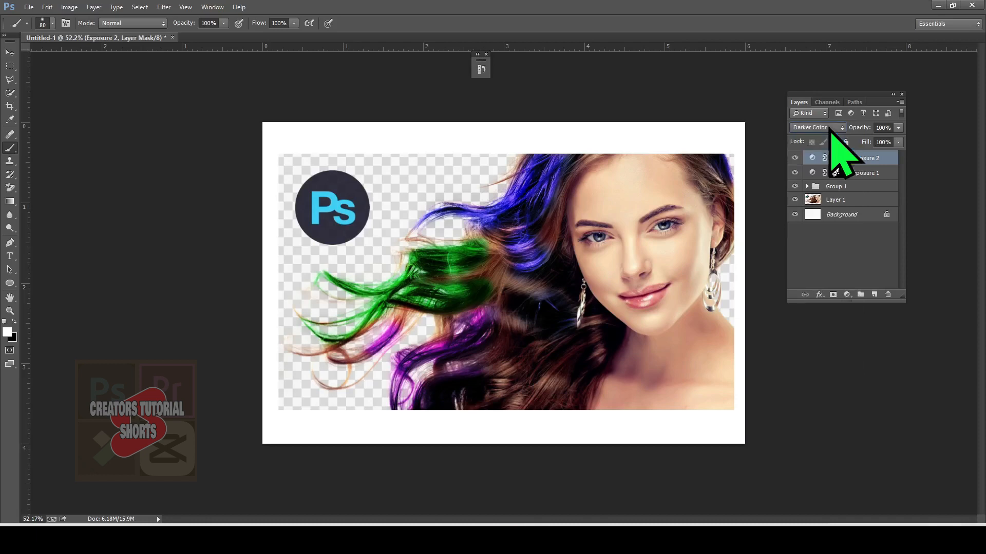
key("Down")
key("Down")
key("Down")
key("Down")
key("Down")
key("Down")
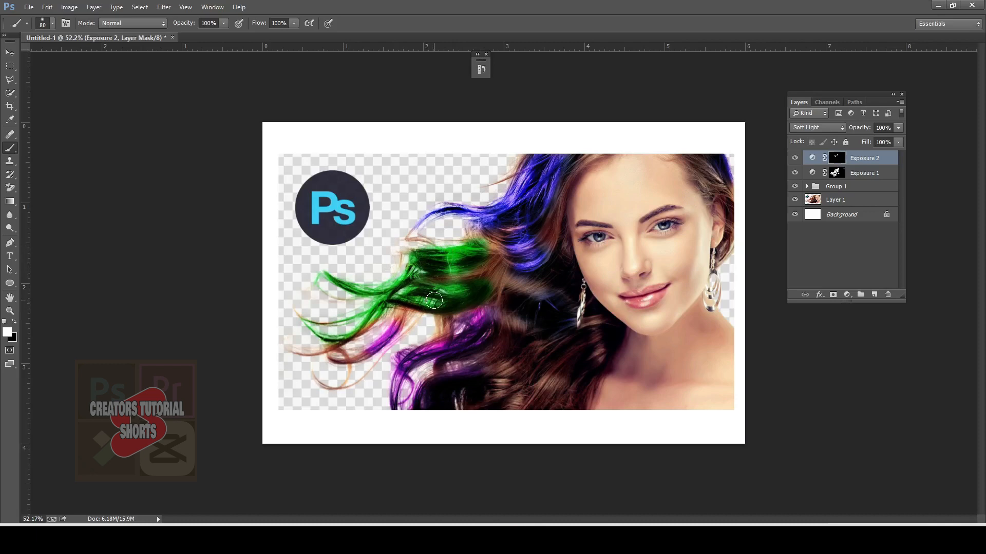
Step: Brighten the green strands through the second Exposure mask, and the blue and purple strands with the brush opacity at 54%
mouse_move(432, 272)
left_mouse_down()
mouse_move(475, 275)
mouse_move(486, 236)
mouse_move(497, 277)
left_mouse_up()
left_click(223, 24)
left_click_drag(224, 34, 200, 36)
left_click_drag(530, 220, 524, 245)
mouse_move(436, 347)
left_mouse_down()
mouse_move(412, 363)
mouse_move(425, 389)
left_mouse_up()
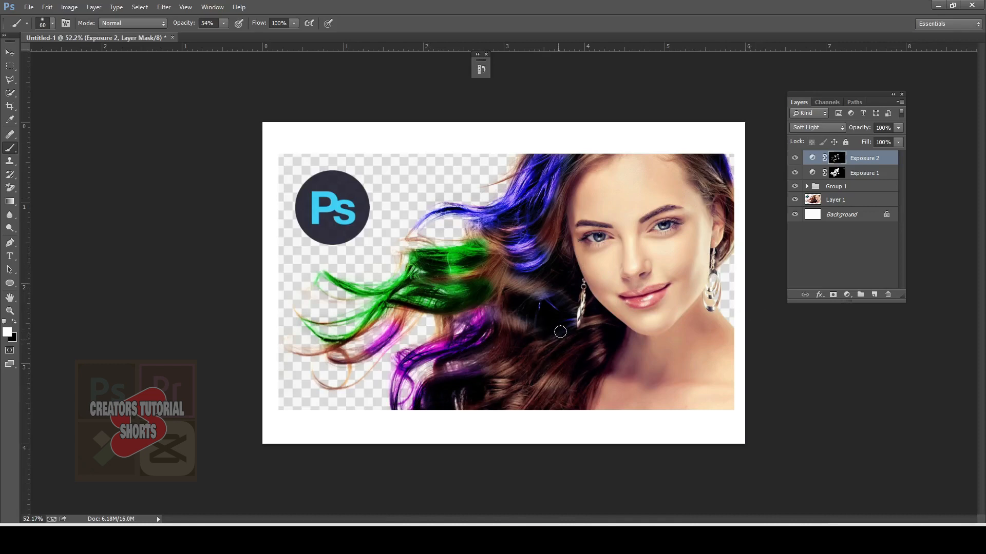
Step: Add a Hue/Saturation adjustment above the Exposure layers, shift the colour towards red and invert its mask to black
left_click(847, 295)
left_click(873, 148)
mouse_move(714, 259)
left_mouse_down()
mouse_move(759, 260)
mouse_move(693, 259)
mouse_move(750, 281)
left_mouse_up()
left_click(772, 190)
key("ctrl+i")
Step: Paint the new Hue/Saturation mask white over the lower dark hair and, with a smaller brush, the hair beside the ear
key("bracketright")
key("bracketright")
key("bracketright")
key("bracketright")
key("bracketright")
key("bracketright")
key("bracketright")
mouse_move(590, 354)
left_mouse_down()
mouse_move(518, 403)
mouse_move(504, 368)
left_mouse_up()
key("bracketleft")
key("bracketleft")
key("bracketleft")
key("bracketleft")
left_click_drag(692, 165, 741, 220)
Step: Paint the Hue/Saturation mask over the strands beside the forehead, the uncoloured hair around the green section and the thin loose ends
left_click_drag(578, 167, 554, 241)
left_click_drag(414, 234, 491, 247)
left_click_drag(494, 267, 534, 284)
key("bracketleft")
key("bracketleft")
key("bracketleft")
mouse_move(408, 314)
left_mouse_down()
mouse_move(348, 370)
mouse_move(339, 348)
left_mouse_up()
Step: Set the red Hue/Saturation adjustment's blend mode to Color and move it below both Exposure layers, directly above the group
left_click(817, 128)
left_click(802, 447)
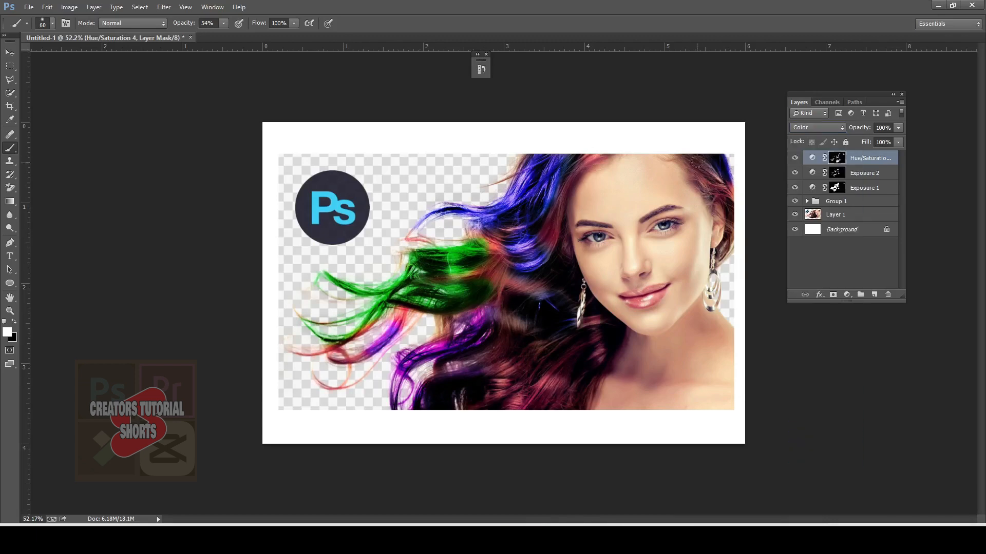
key("ctrl+minus")
left_click_drag(870, 158, 865, 198)
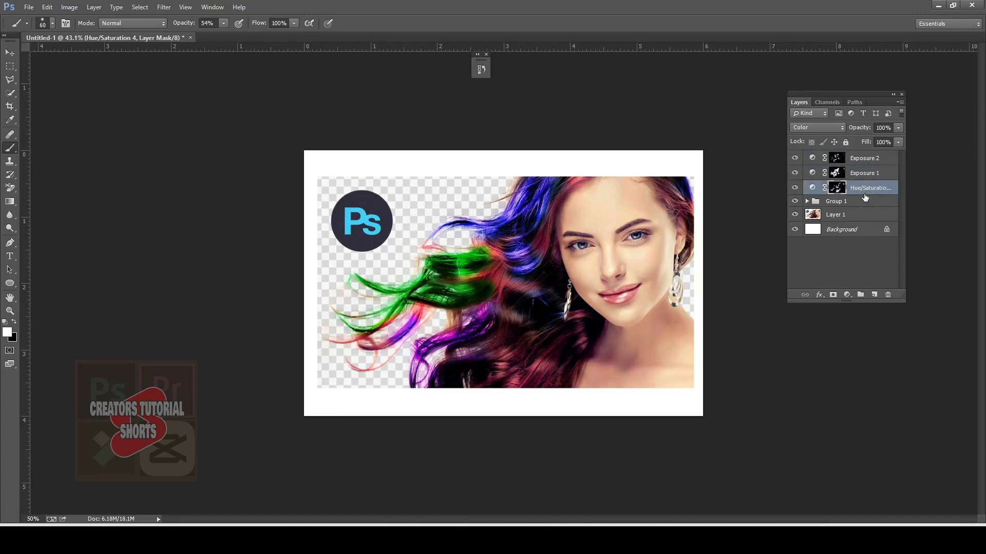
Step: Paint the first Exposure mask over the lower dark hair, the red strands beside the forehead and the hair above the ear
left_click(837, 173)
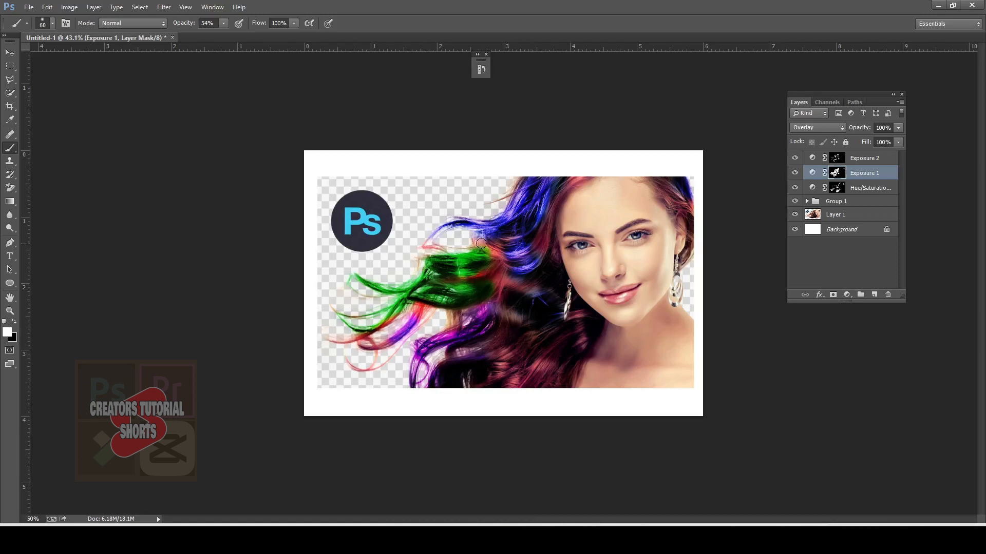
mouse_move(542, 384)
left_mouse_down()
mouse_move(510, 360)
mouse_move(526, 334)
left_mouse_up()
left_click(836, 158)
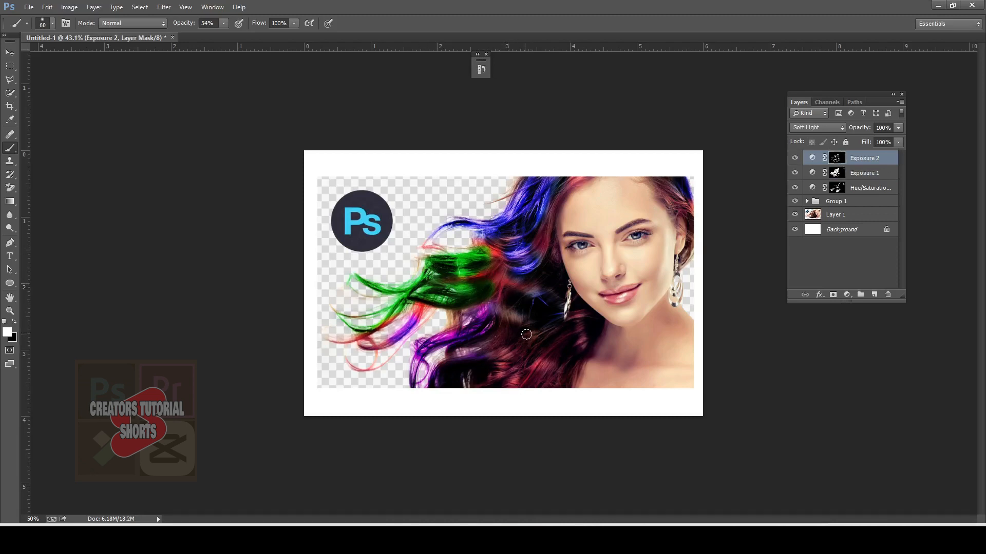
left_click(836, 173)
left_click_drag(577, 177, 545, 229)
left_click(837, 159)
left_click(837, 172)
left_click_drag(575, 183, 552, 218)
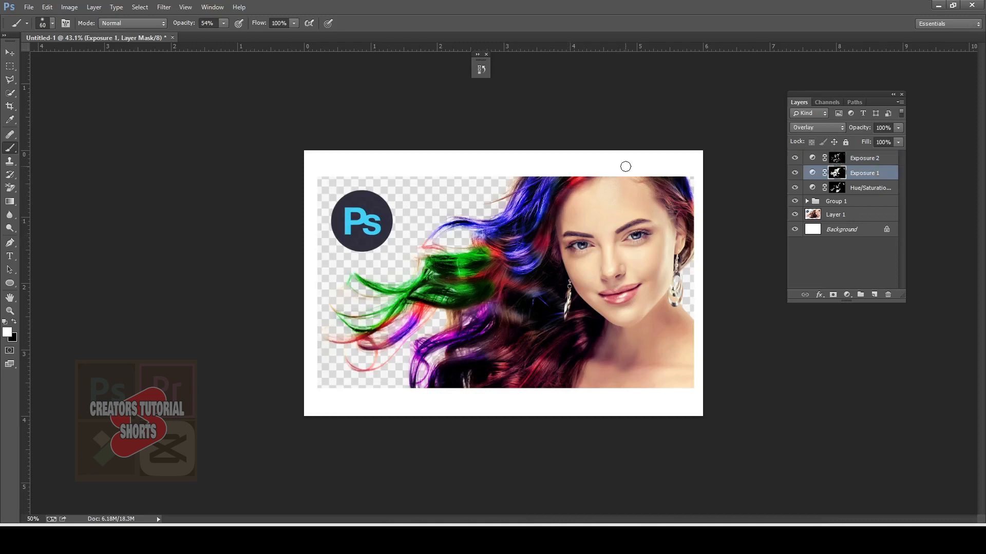
left_click_drag(667, 180, 688, 206)
Step: Make the second Exposure adjustment's mask active for painting
left_click(837, 159)
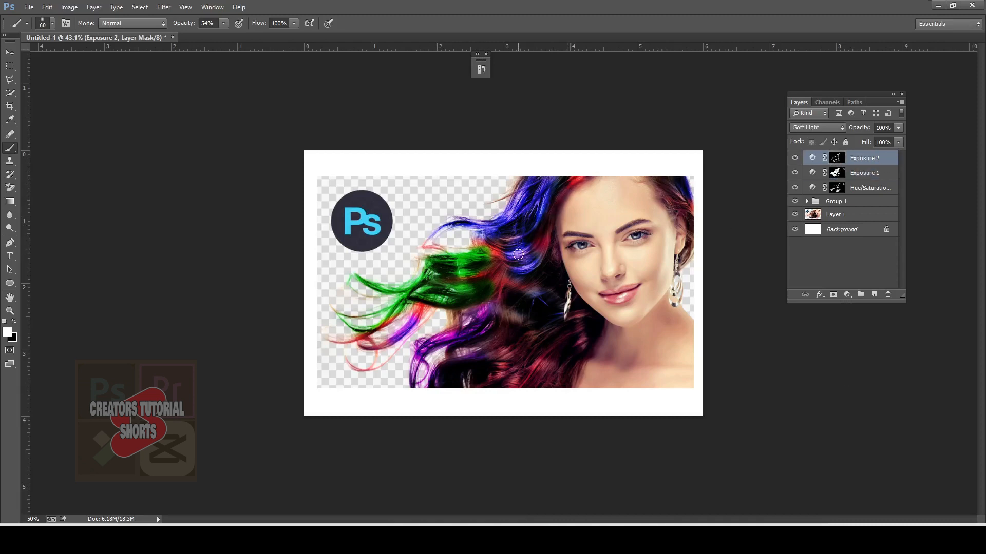